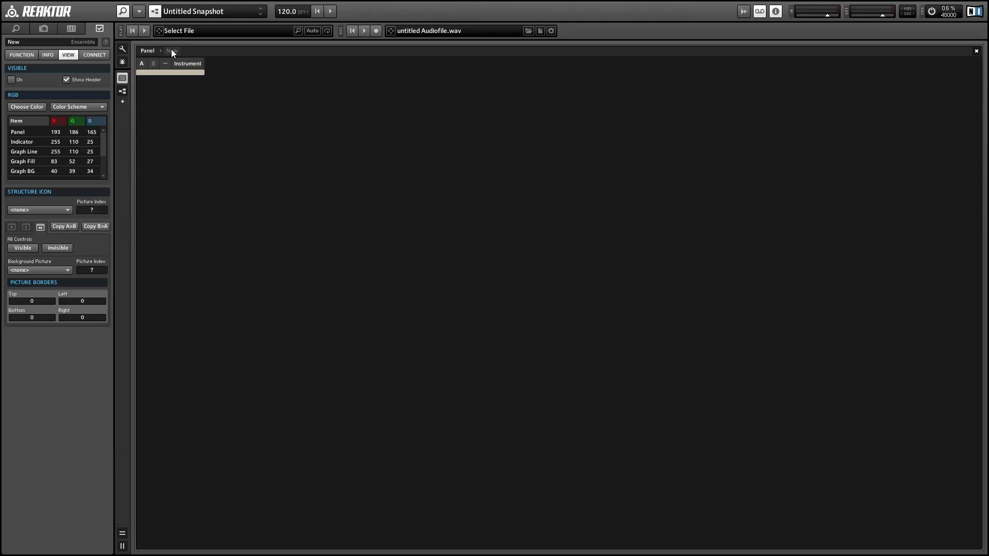
Step: In the ensemble structure, duplicate the two In ports and wire inputs 3 and 4 to new Instrument ports named L and R
click(172, 50)
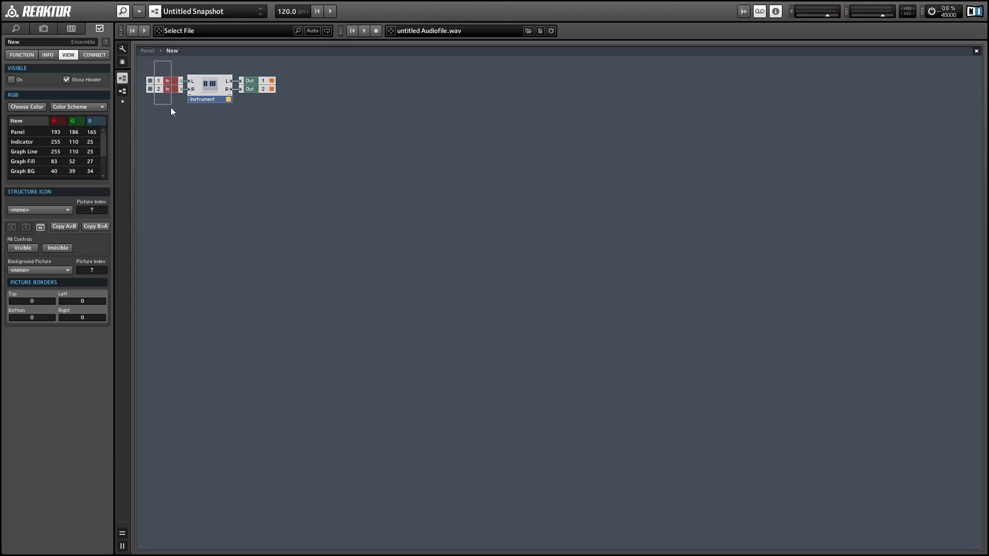
drag(171, 107, 171, 107)
key(ctrl+d)
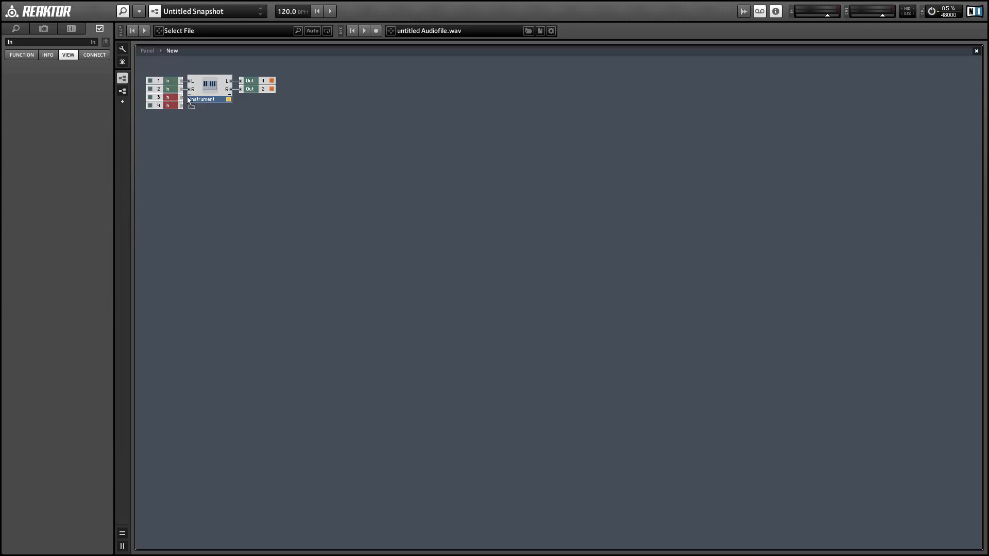
drag(188, 100, 196, 103)
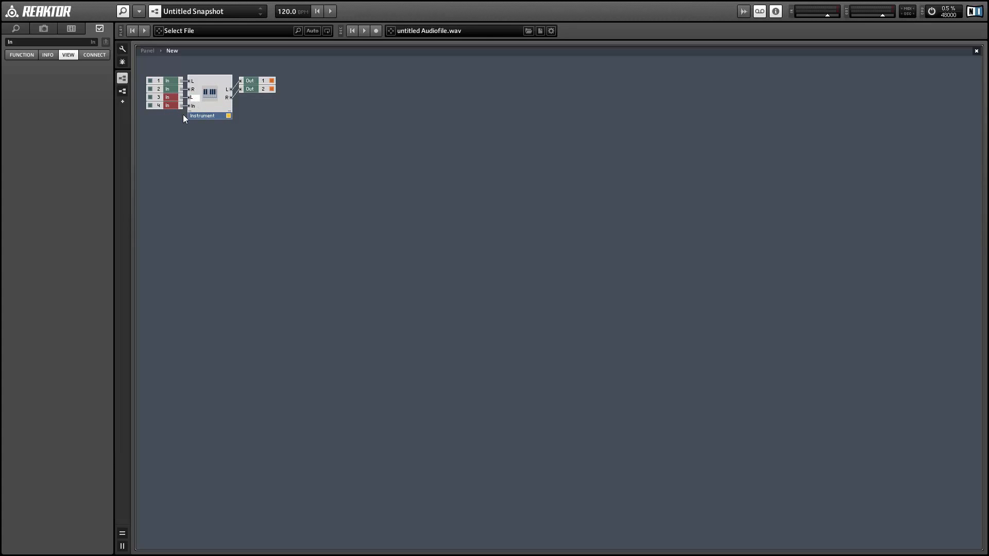
click(208, 103)
Step: Inside the Instrument, delete the two modules feeding the outputs and pair the input ports as L 1 with 3 and R 2 with 4
double_click(208, 101)
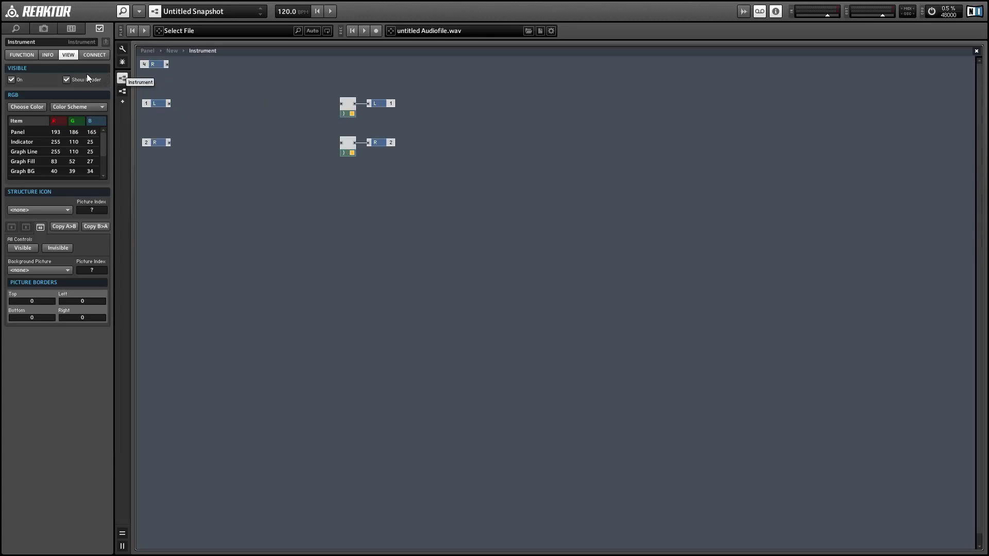
drag(292, 91, 351, 162)
key(Delete)
click(25, 54)
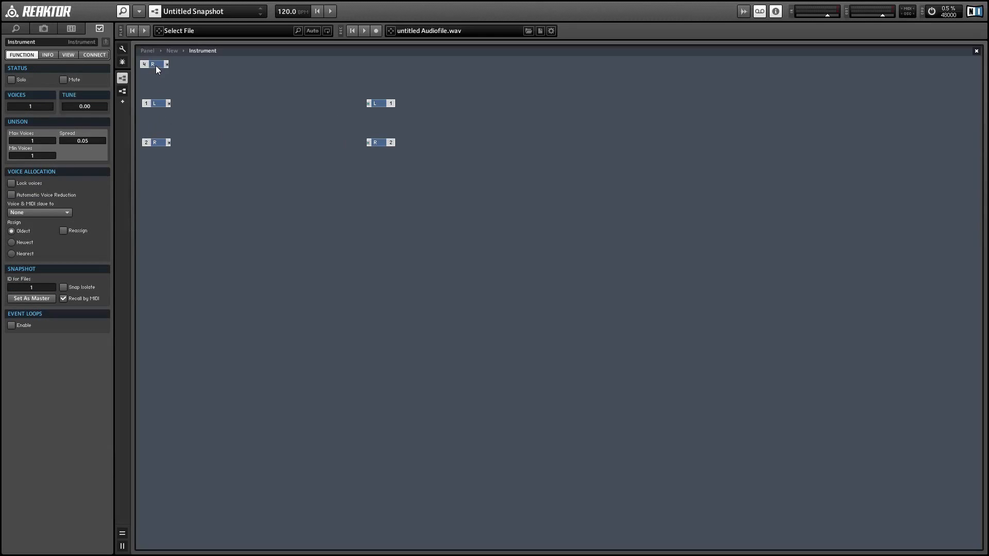
drag(156, 65, 246, 149)
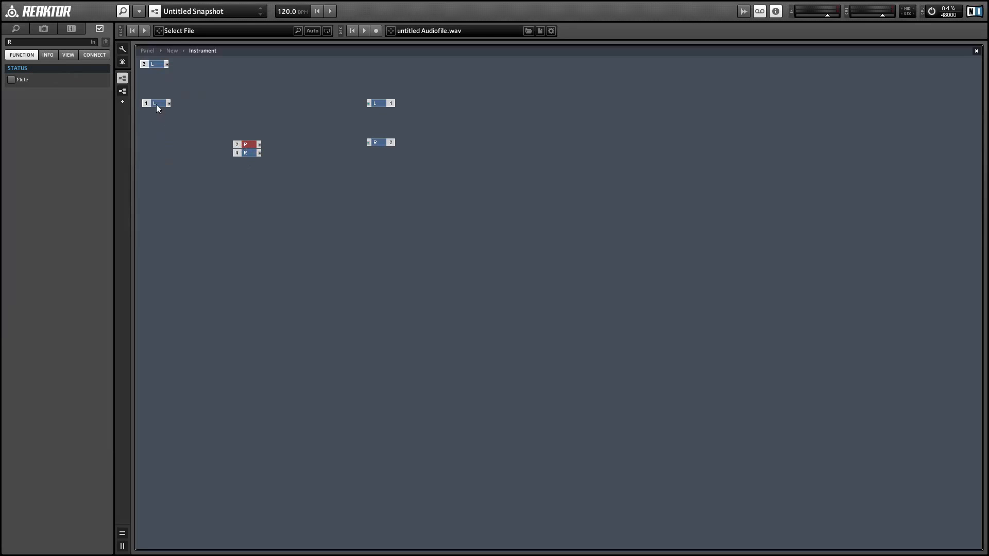
drag(156, 104, 243, 110)
Step: Insert a Switch module and wire L inputs 1 and 3 through it to the L output
click(314, 92)
right_click(313, 91)
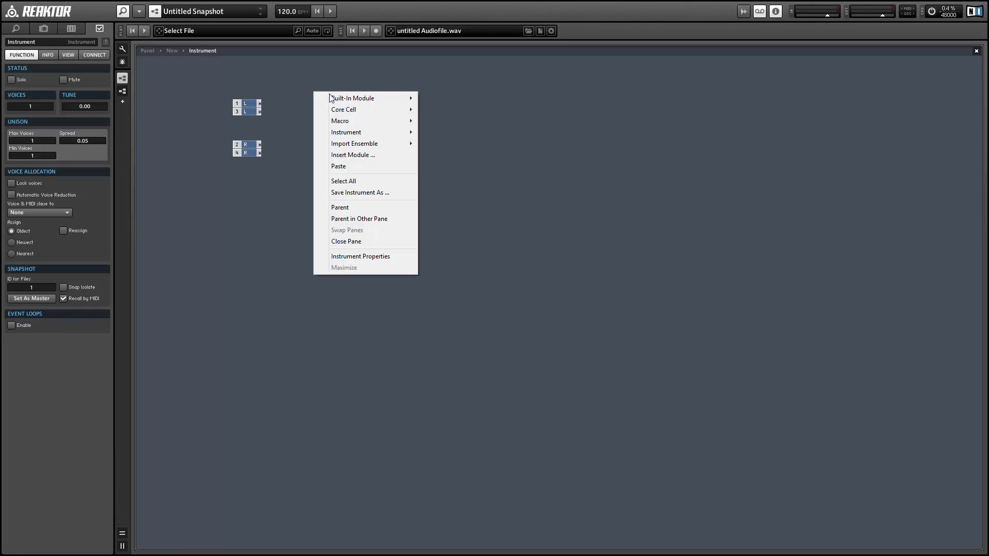
mouse_move(361, 109)
mouse_move(443, 99)
click(551, 145)
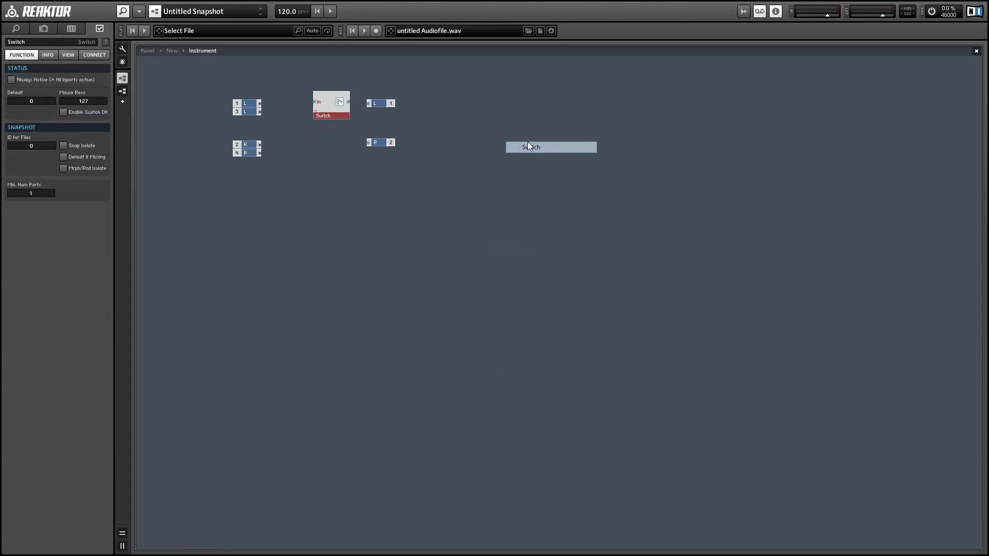
drag(315, 102, 340, 107)
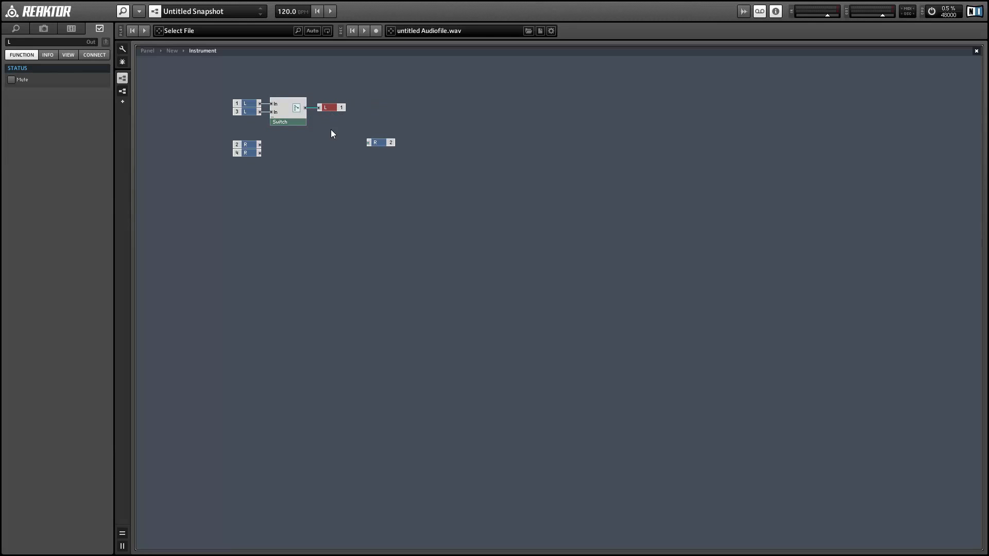
Step: Duplicate the Switch, wire R inputs 2 and 4 through the copy to the R output, and move the whole group lower
click(292, 122)
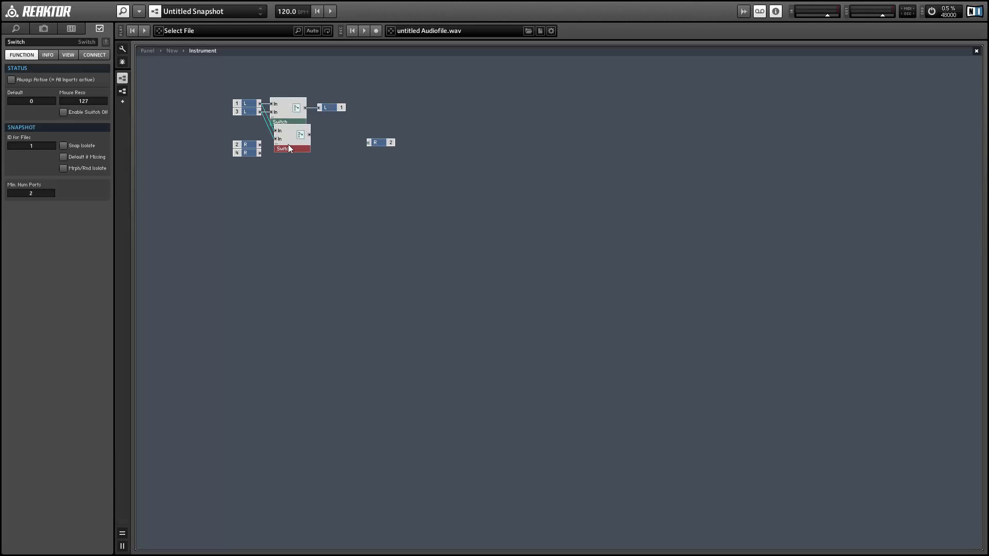
drag(285, 145, 252, 142)
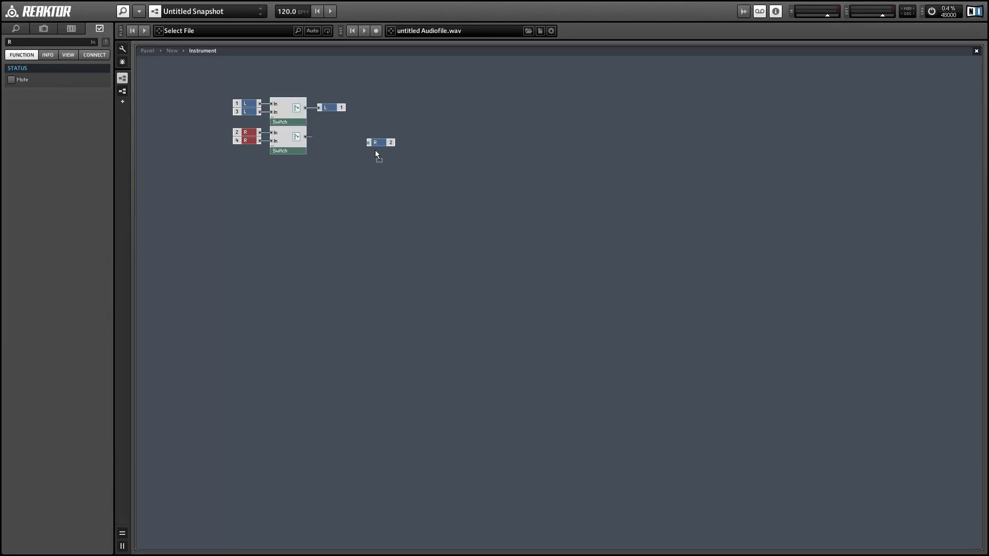
drag(376, 151, 339, 137)
mouse_move(193, 82)
mouse_down()
mouse_move(339, 156)
mouse_move(341, 206)
mouse_up()
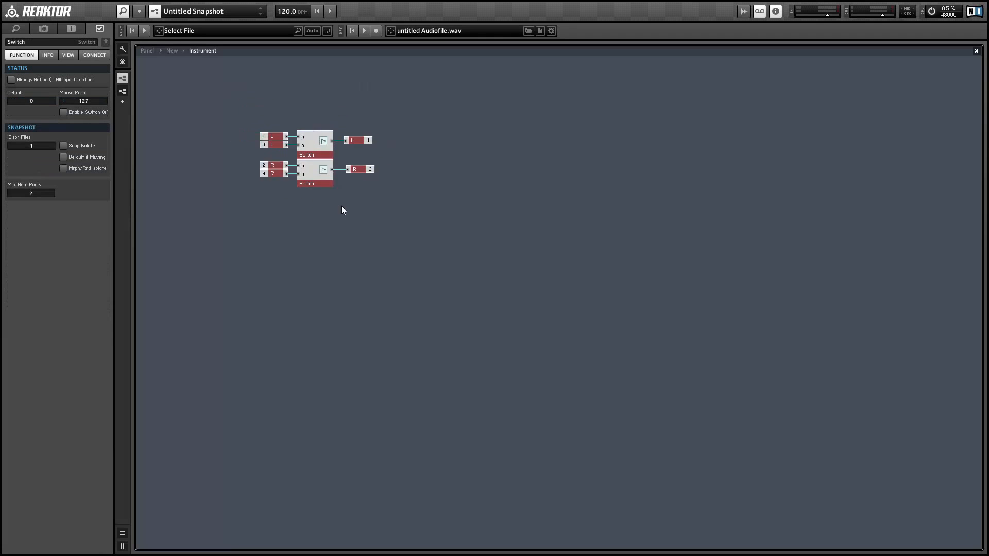
click(242, 97)
Step: Insert a Randomize module above the two Switch modules
right_click(335, 109)
mouse_move(371, 114)
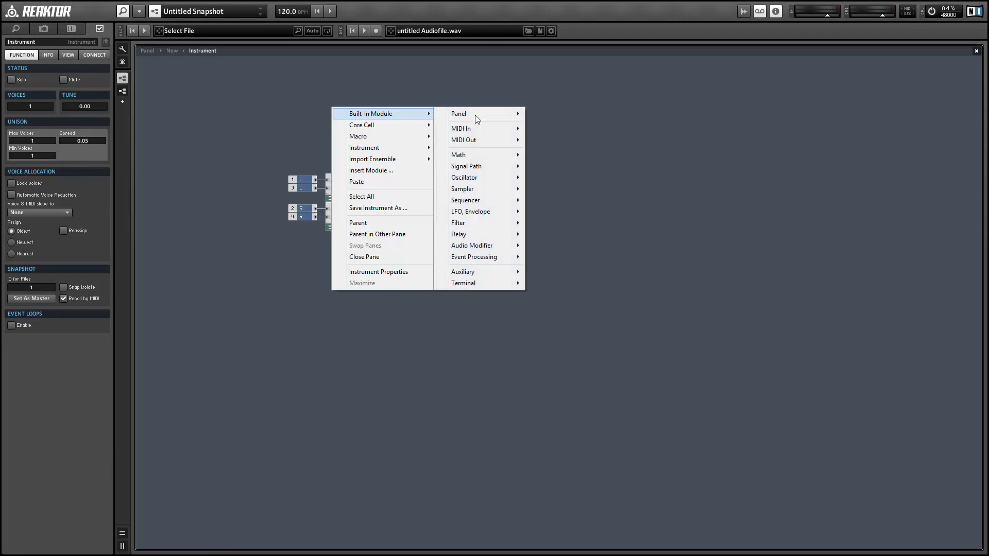
mouse_move(496, 258)
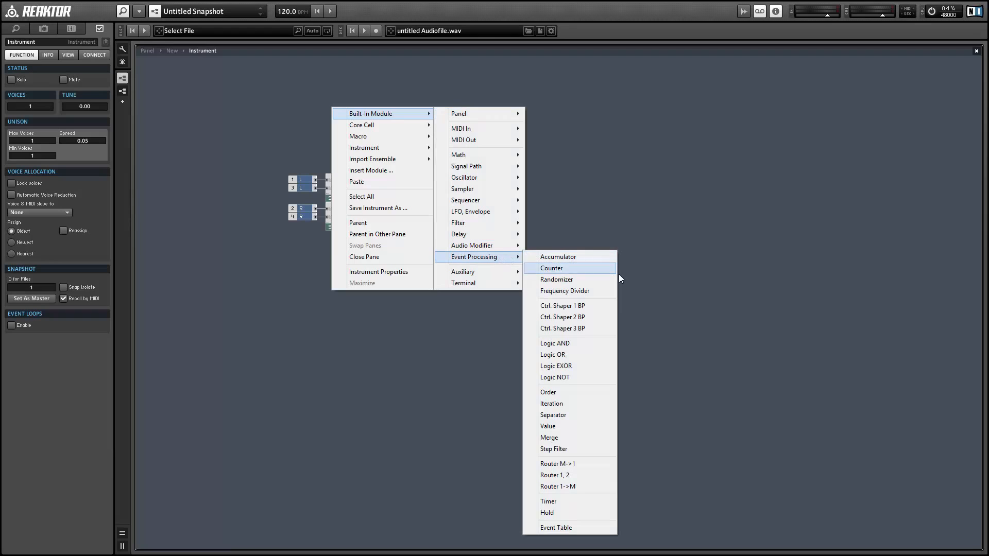
click(556, 280)
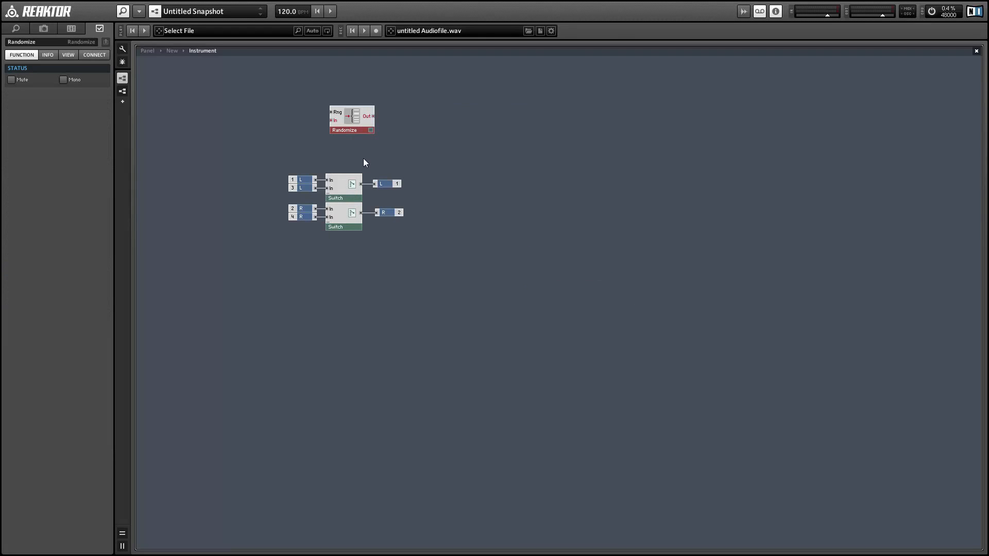
drag(356, 126, 357, 128)
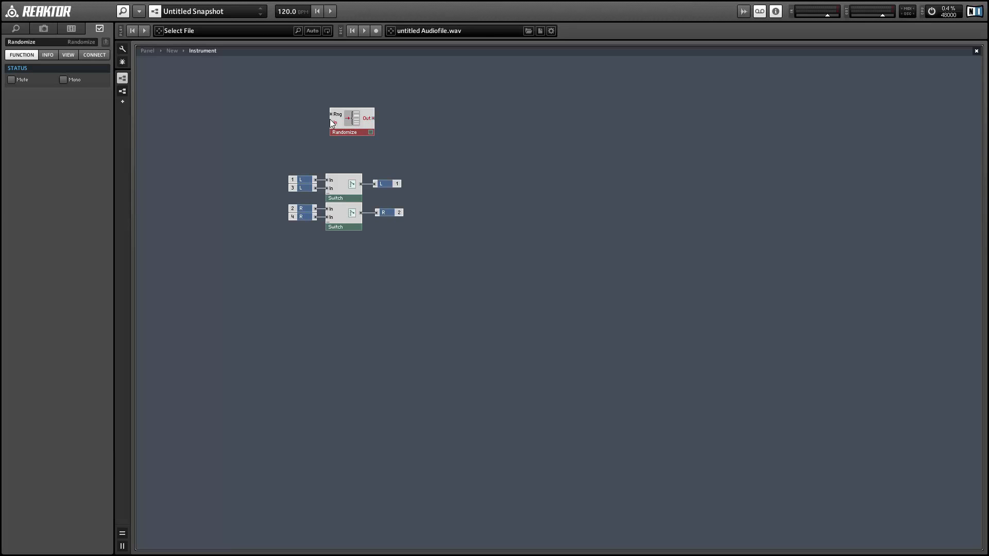
Step: Feed the Randomize module's Rng port with a 0.5 constant and its In port with a button whose On value is 0.5
right_click(331, 123)
click(352, 127)
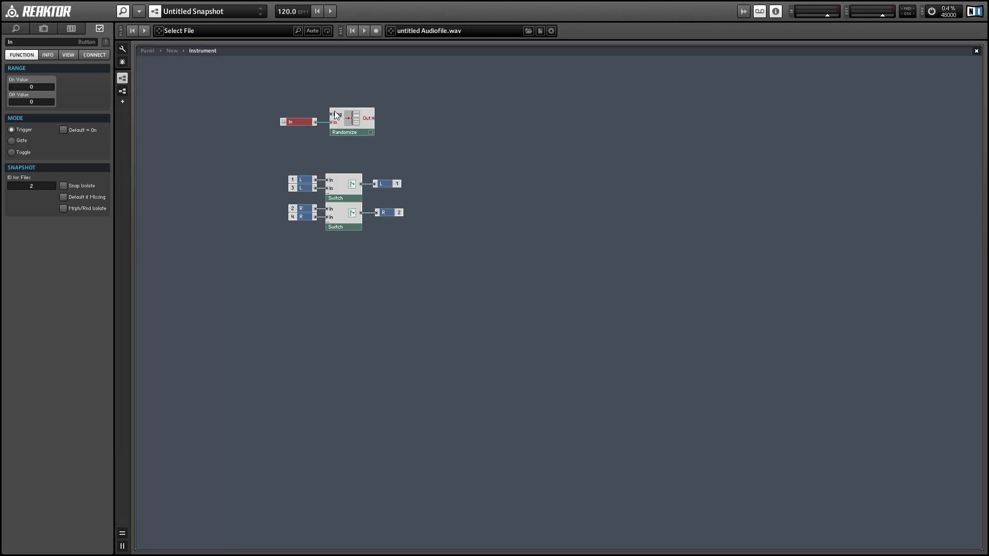
right_click(336, 114)
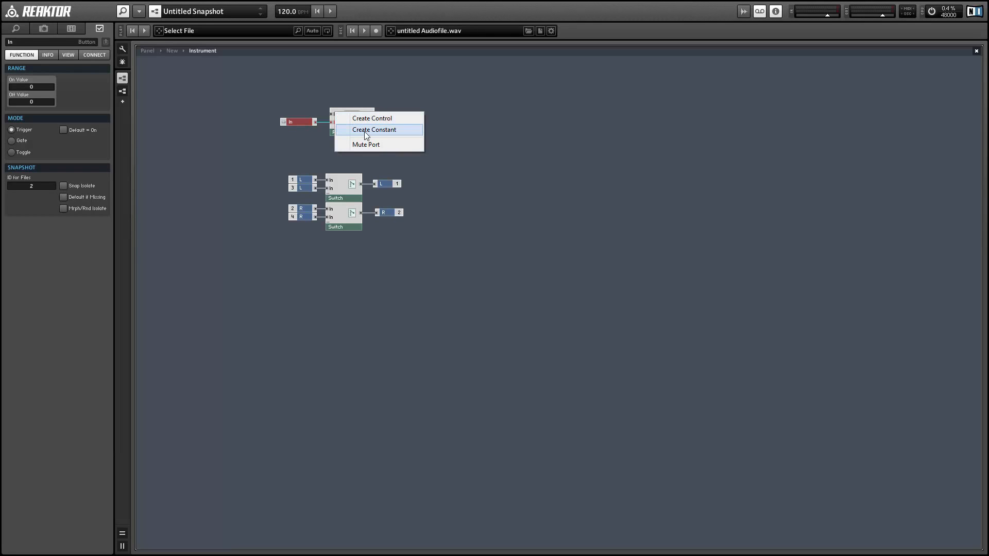
click(363, 131)
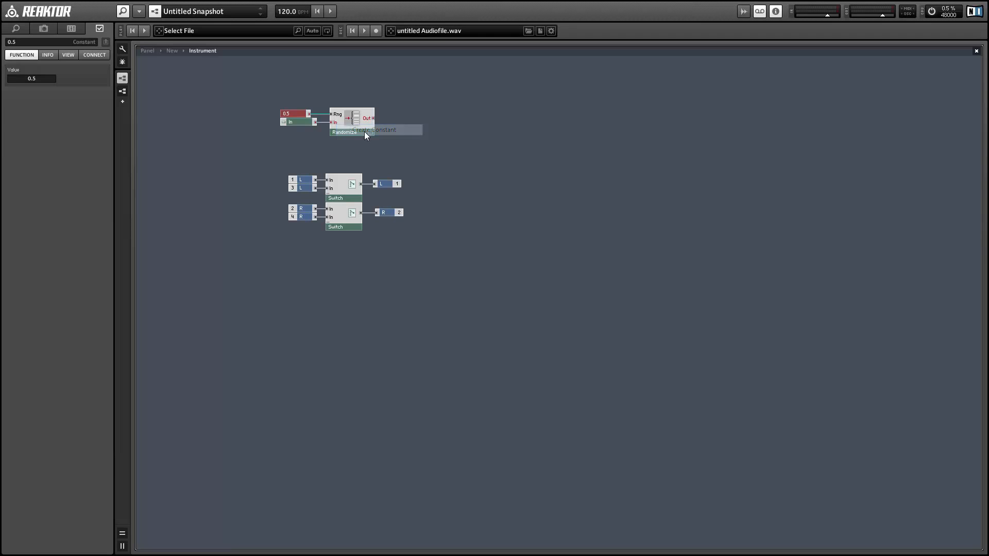
click(306, 123)
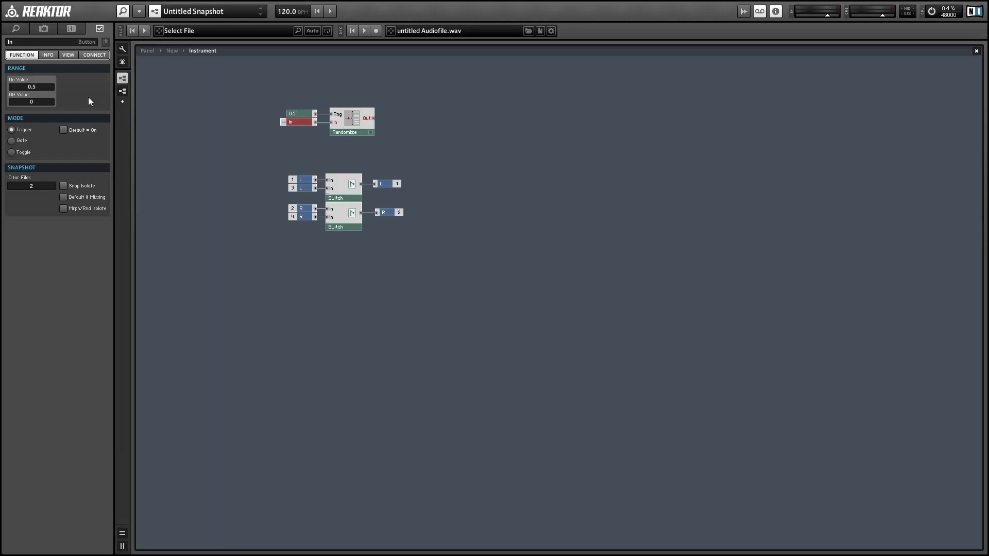
click(287, 151)
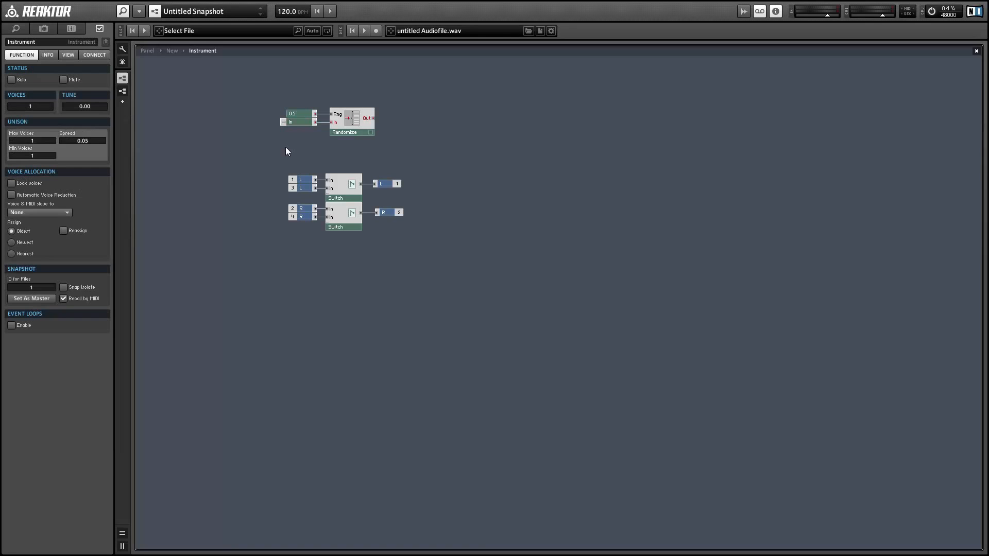
Step: Insert an IC Send module, wire the Randomize output into it, and make it always active
right_click(409, 116)
mouse_move(466, 126)
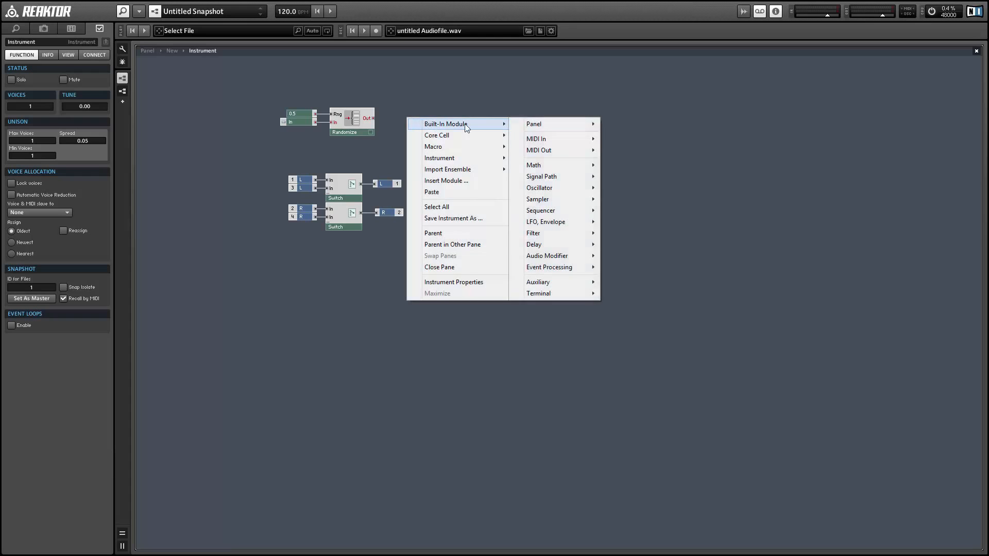
mouse_move(555, 126)
mouse_move(552, 294)
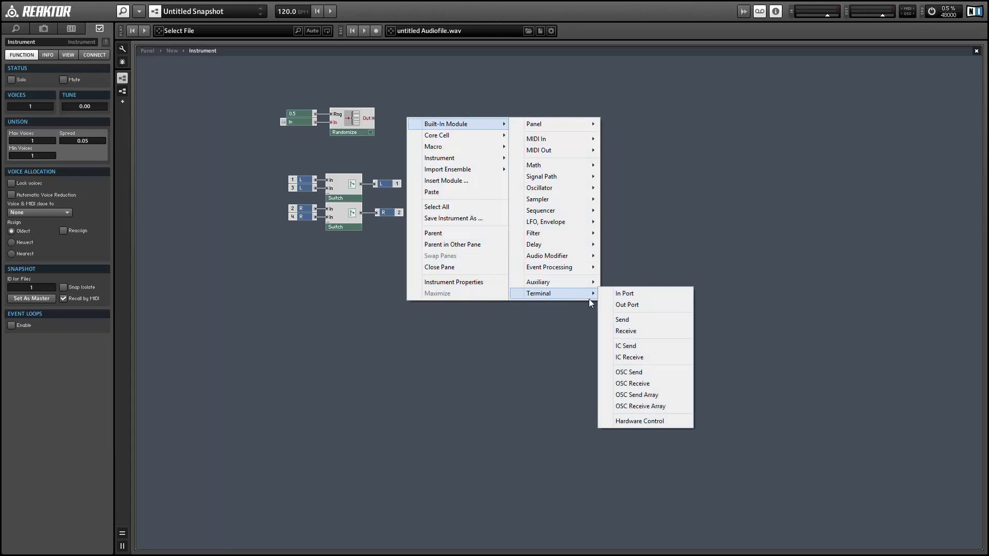
click(644, 345)
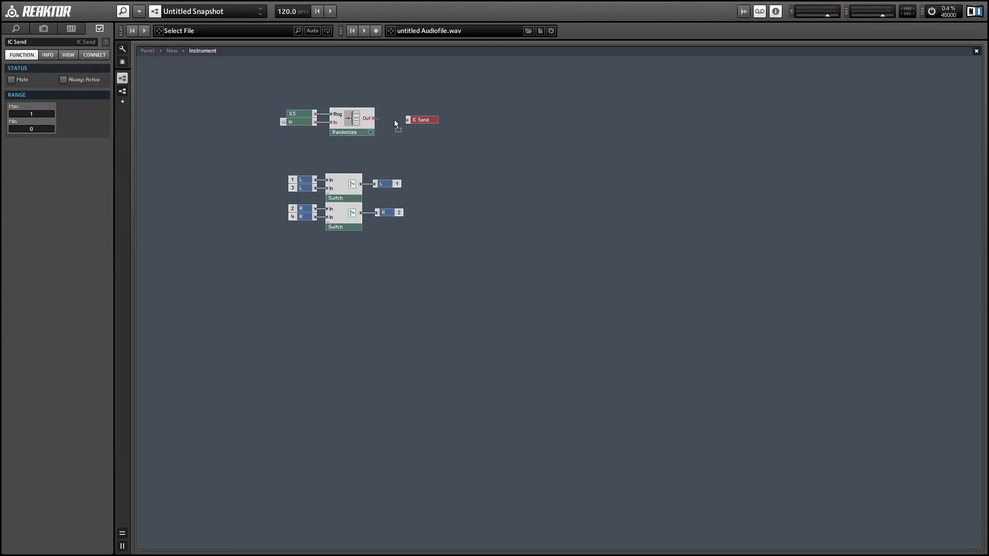
click(63, 79)
Step: Link the IC Send to both Switch modules through their internal connections
click(94, 55)
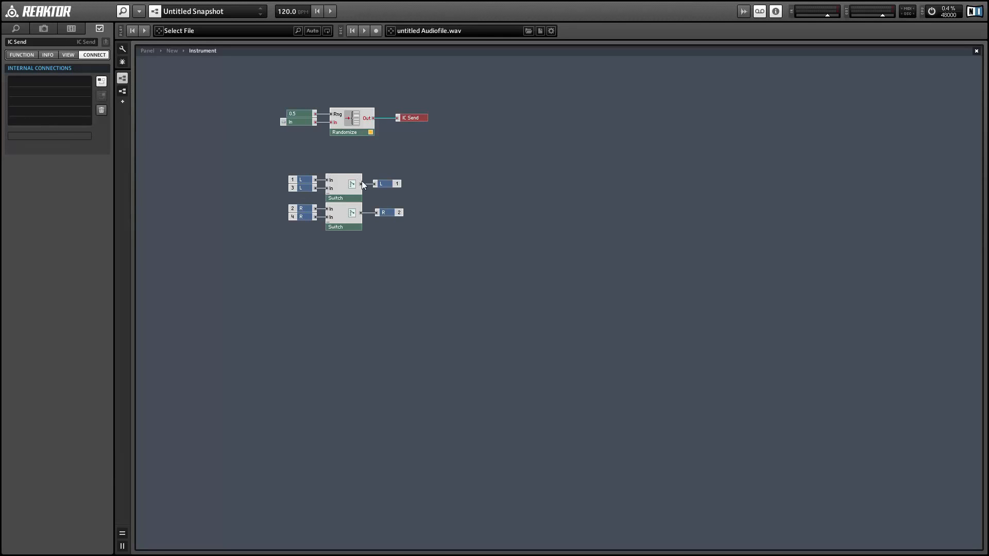
click(338, 184)
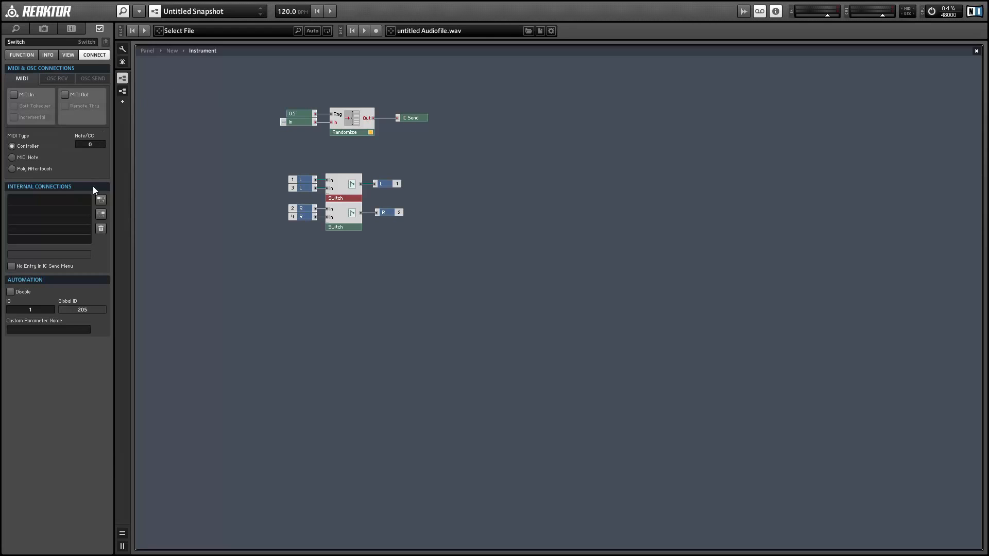
click(101, 216)
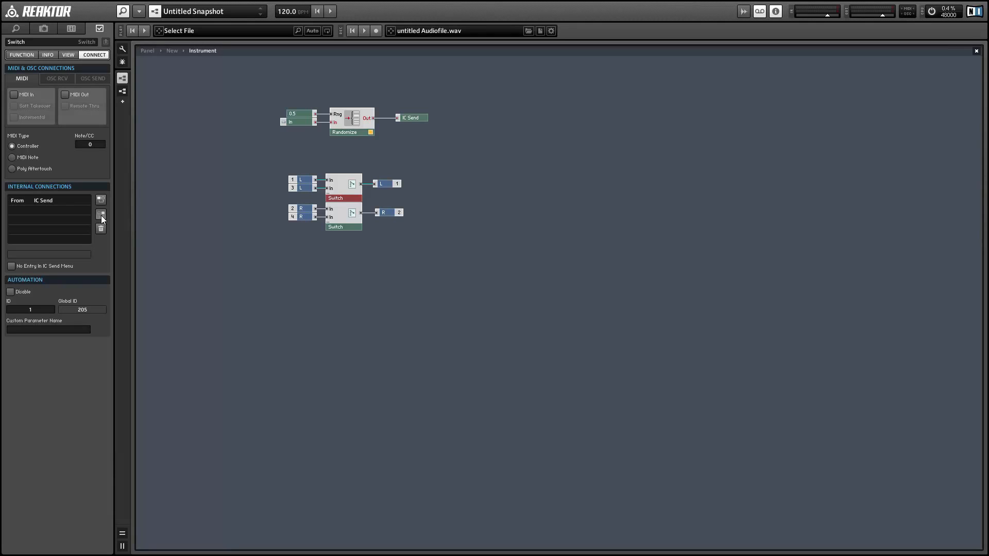
click(402, 118)
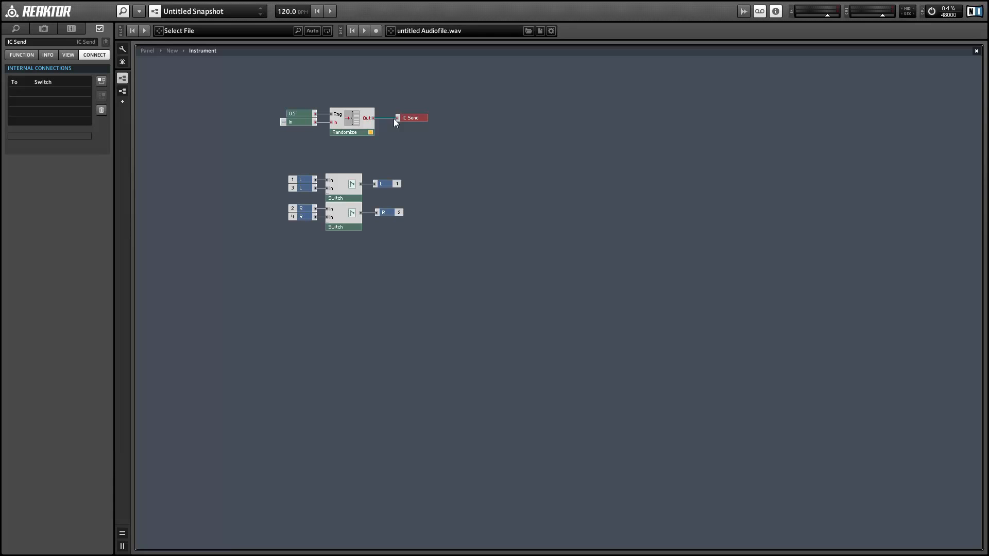
click(345, 218)
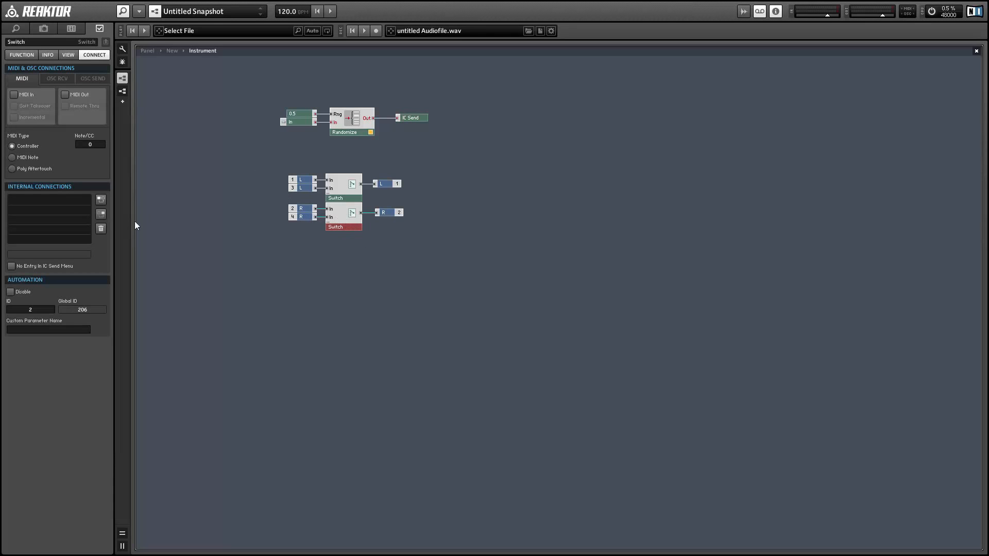
Step: Unlock the Instrument's panel for editing and hide the IC Send control from it
click(123, 78)
click(123, 49)
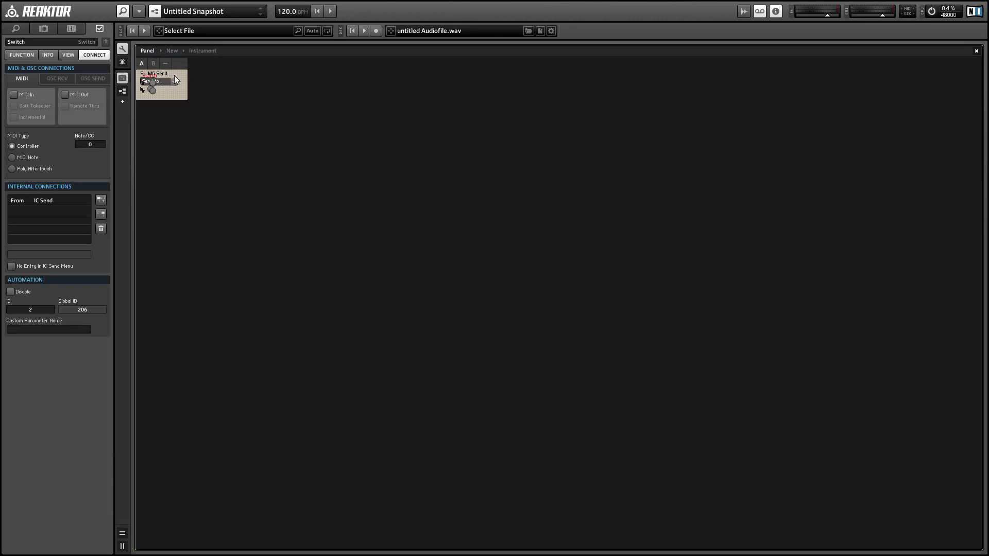
drag(155, 73, 258, 107)
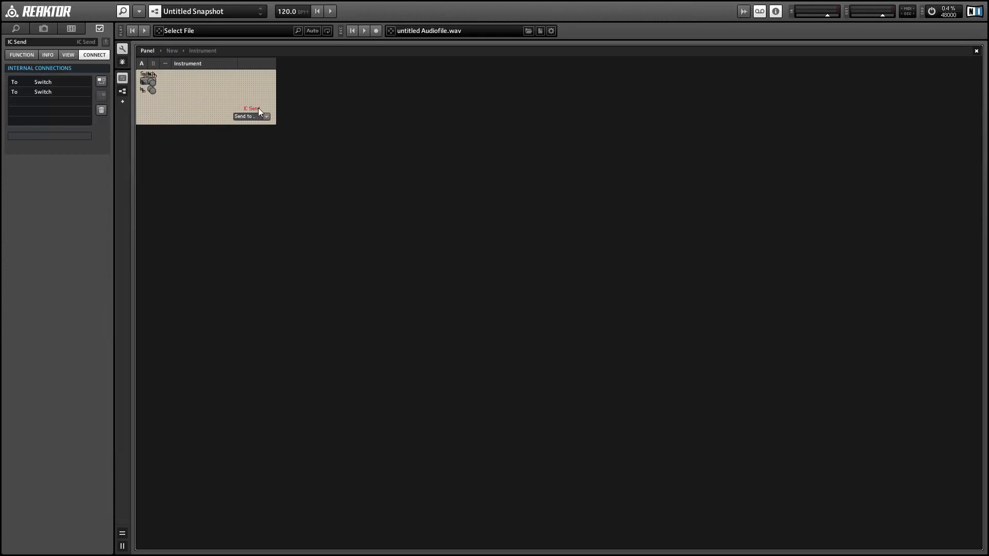
click(63, 55)
click(12, 98)
Step: Spread the two Switch controls and the In button side by side on the panel, and lock the panel
drag(152, 92, 239, 97)
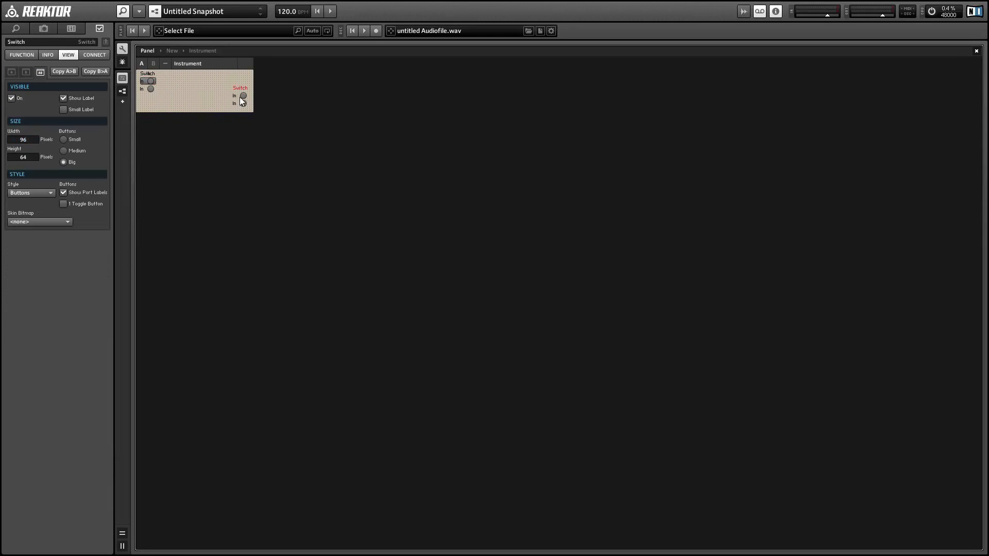
drag(150, 93, 220, 103)
drag(148, 83, 190, 97)
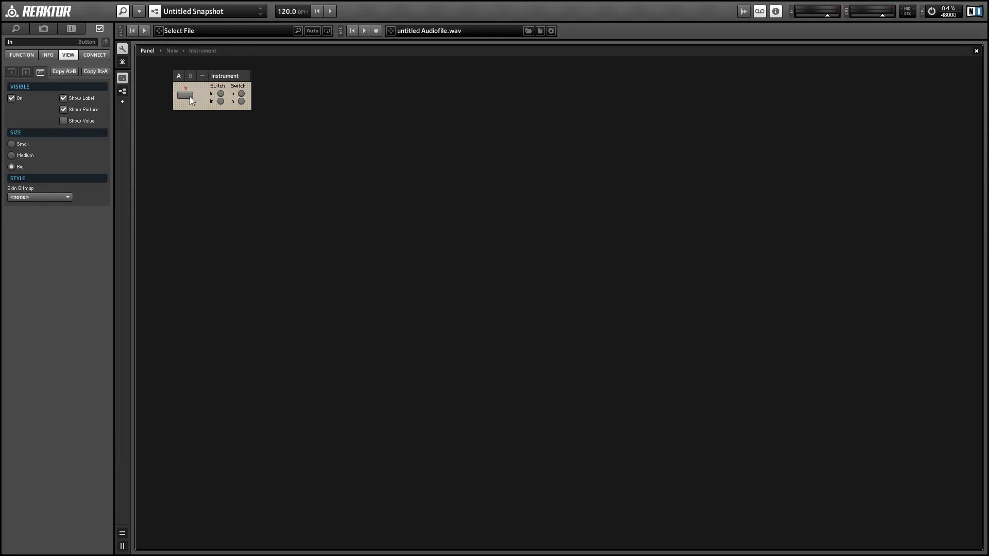
click(122, 49)
Step: Trigger the In button several times to test how the two Switch controls respond
click(148, 84)
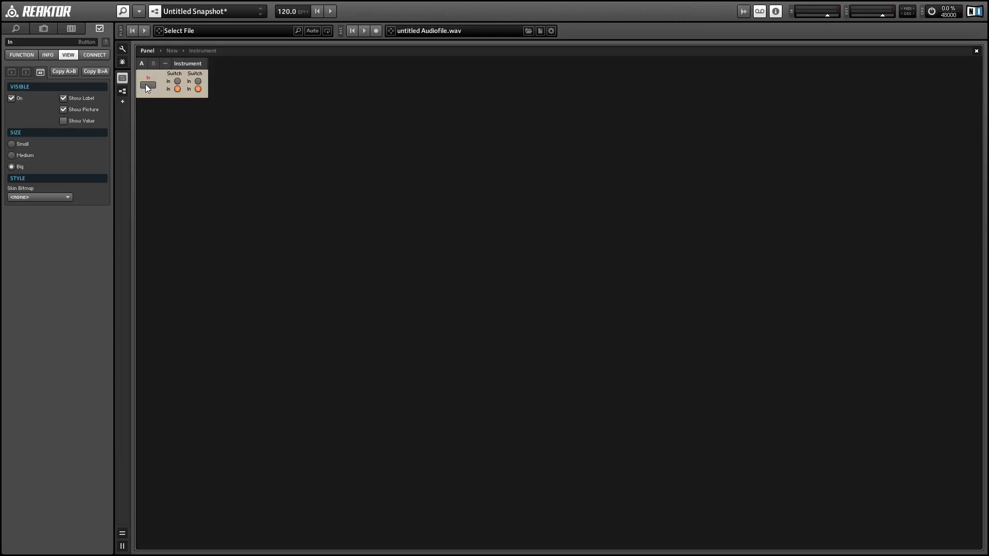
click(146, 85)
click(147, 84)
click(148, 85)
Step: Hide both Switch controls from the panel and go back into the Instrument's structure
click(176, 75)
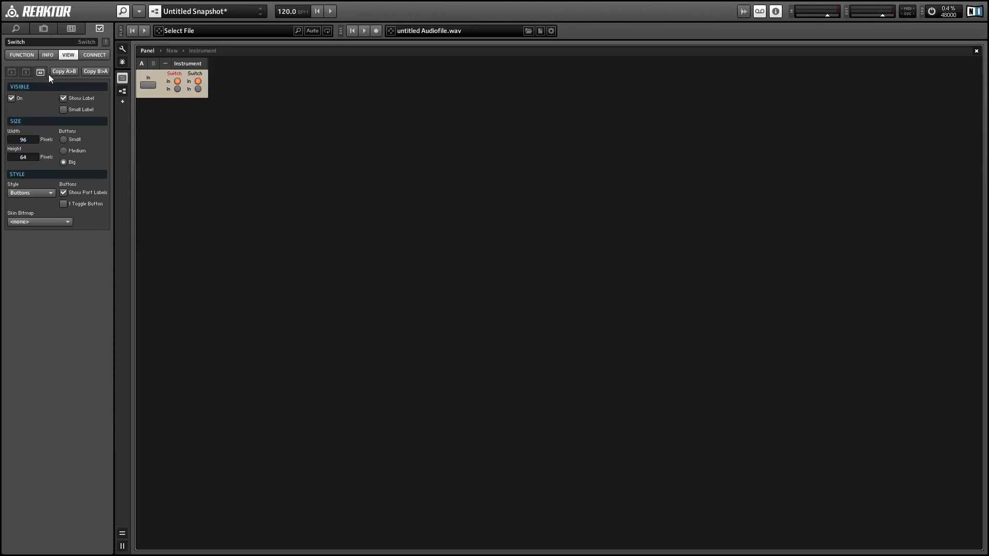
click(12, 99)
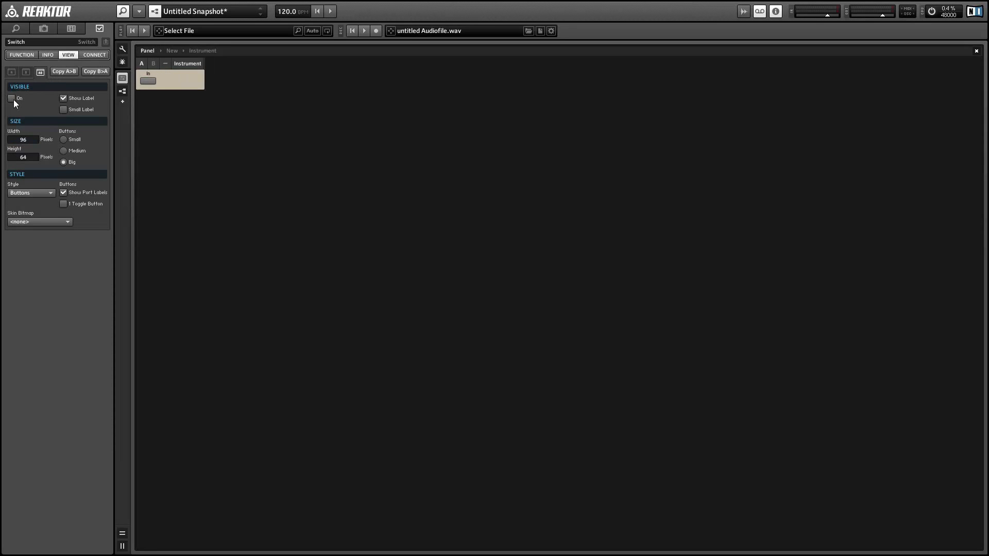
double_click(167, 83)
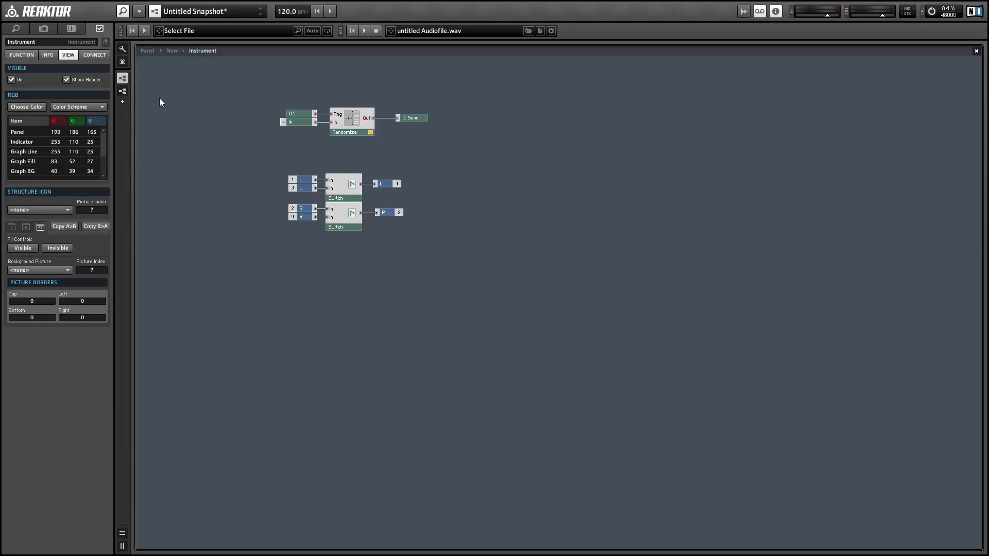